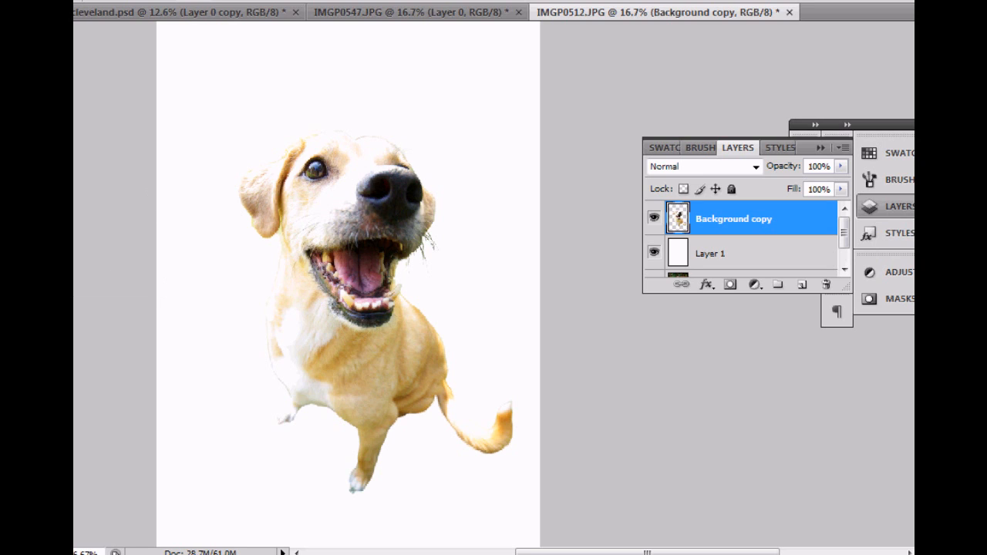
Step: Activate the Gradient tool and set the foreground colour to green 33cc33
left_click(64, 263)
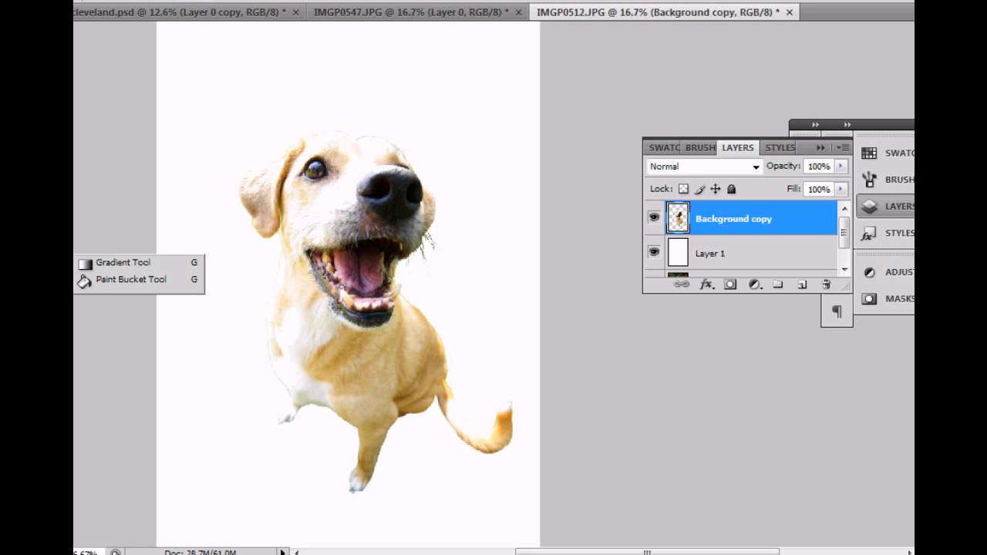
left_click(96, 260)
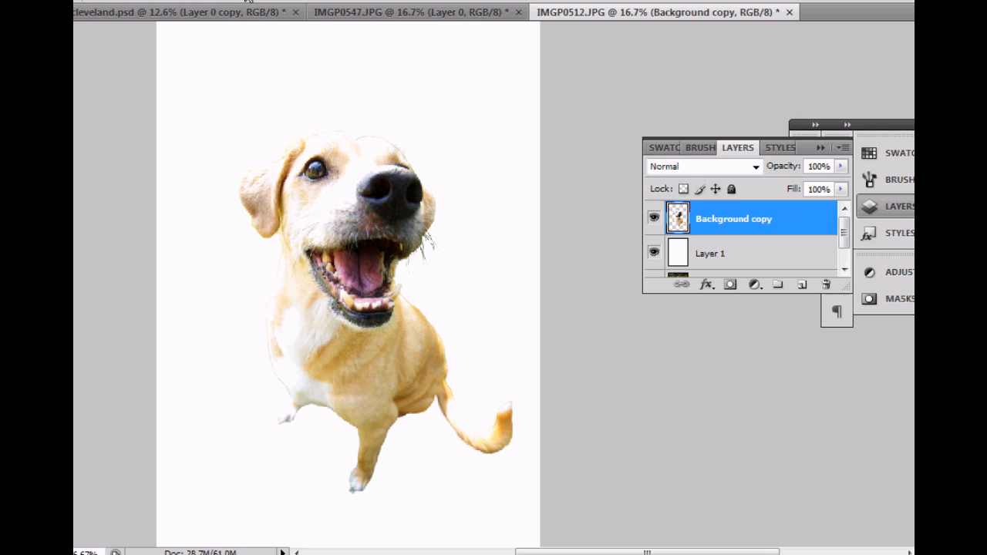
left_click(157, 1)
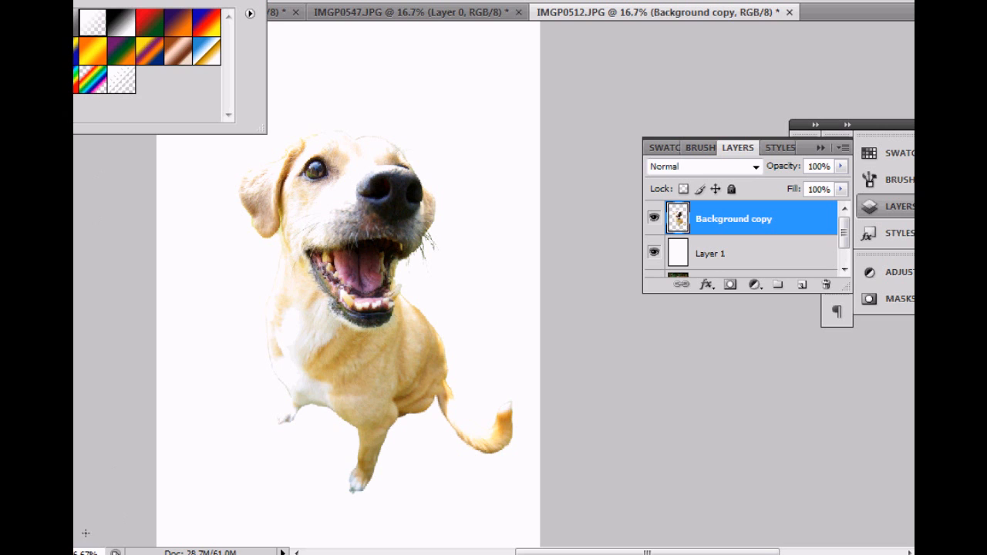
left_click(71, 399)
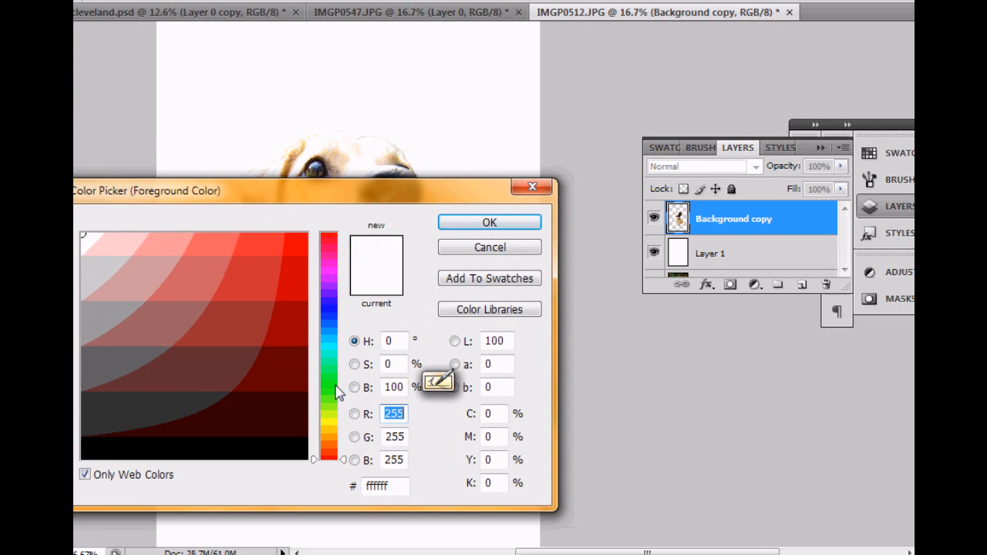
left_click(328, 376)
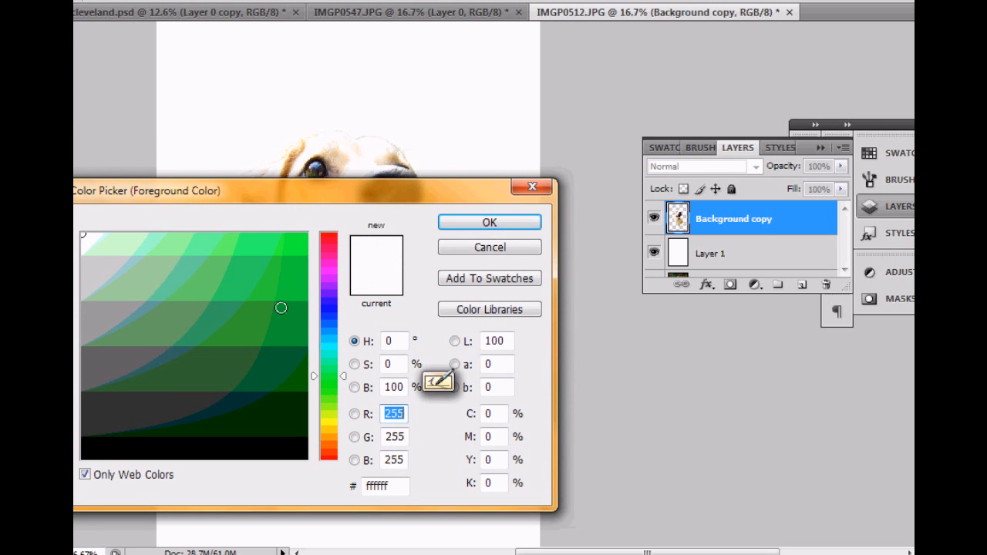
left_click(246, 334)
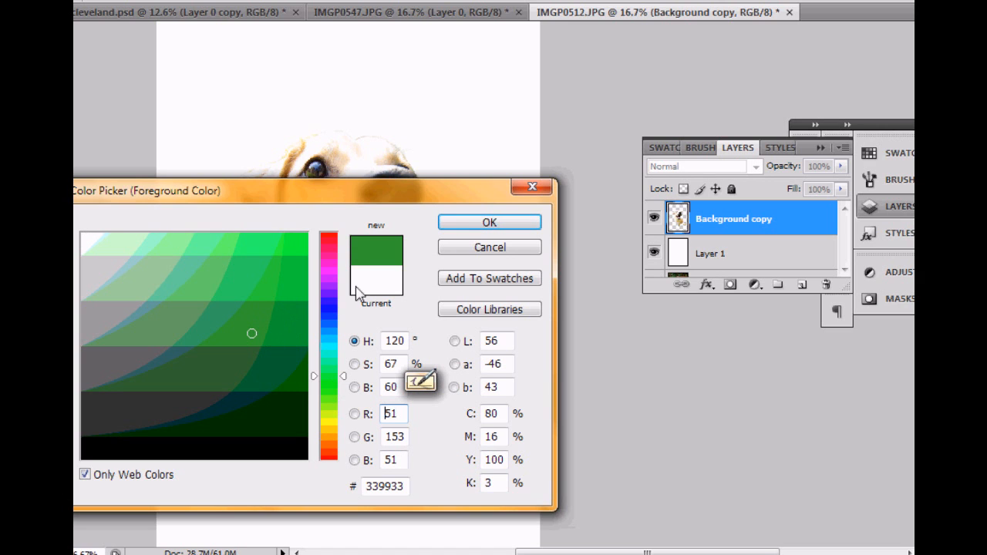
left_click(267, 293)
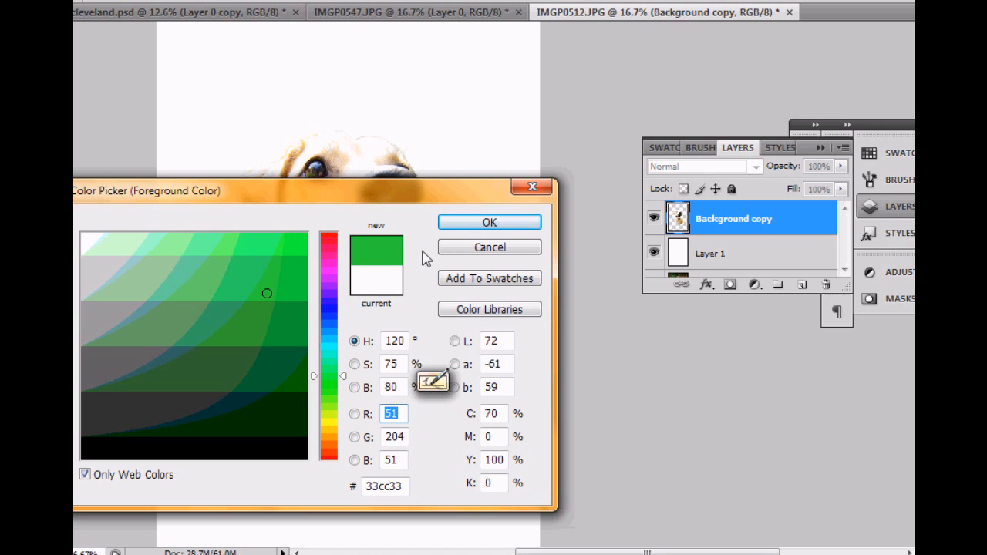
left_click(461, 225)
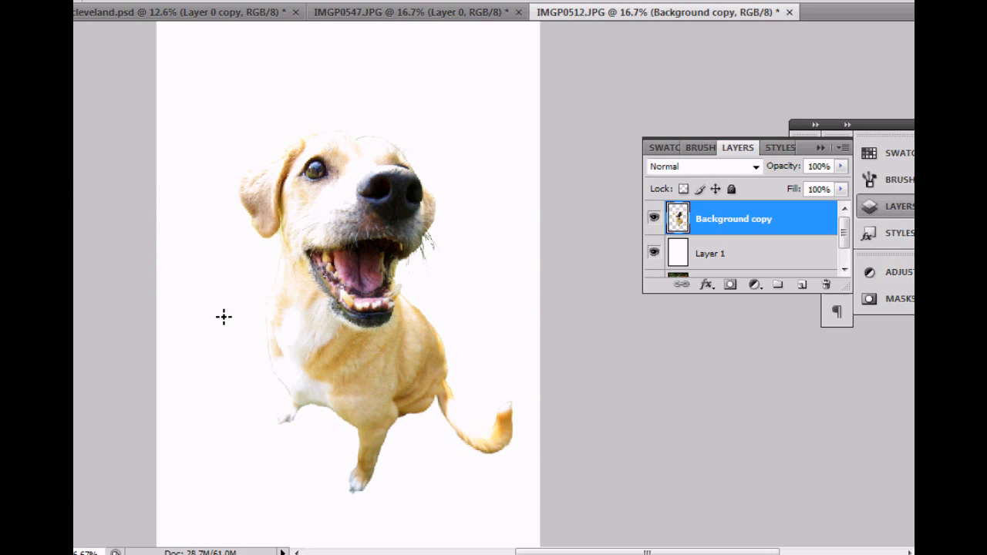
Step: Try a vertical reflected green-to-transparent gradient over the dog on the Background copy layer and undo it
left_click(162, 2)
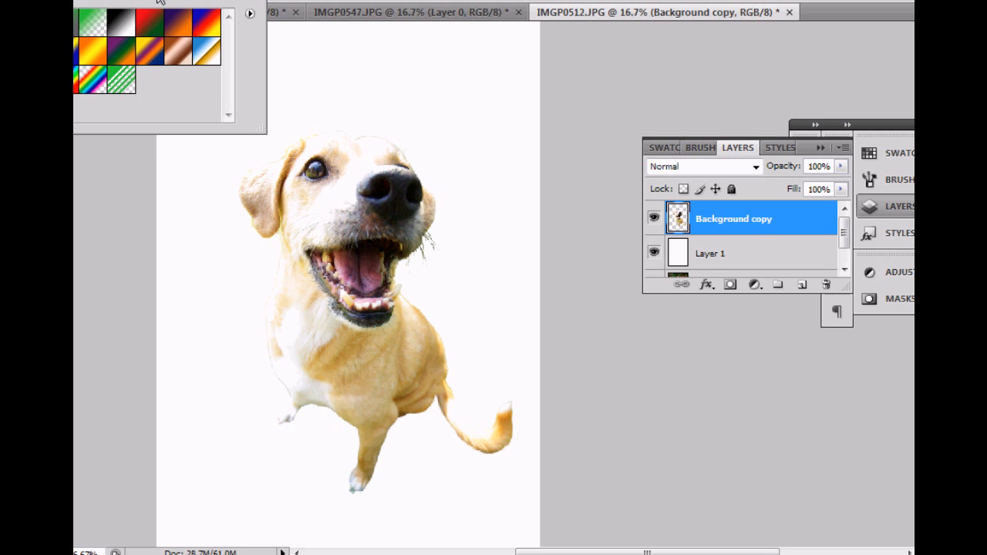
left_click(161, 1)
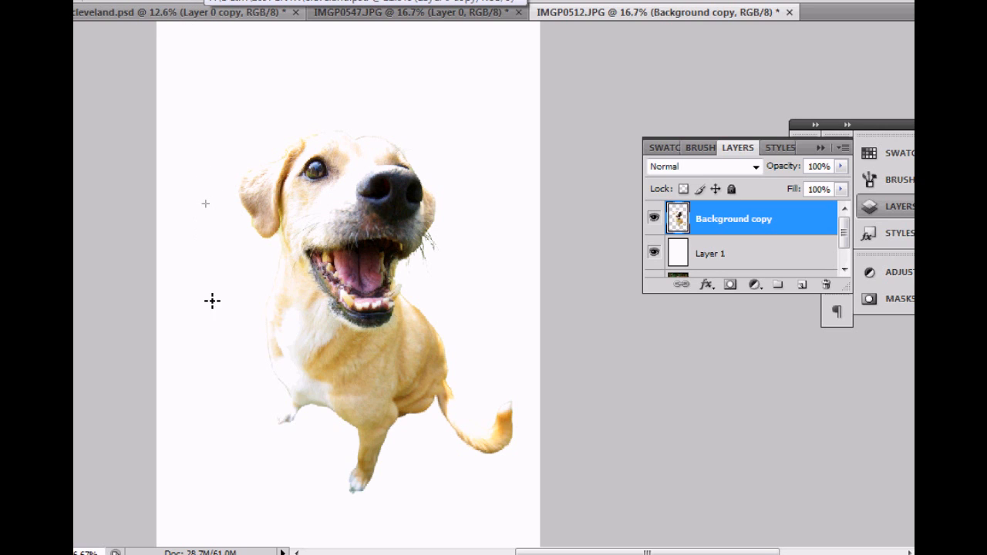
left_click_drag(215, 469, 207, 473)
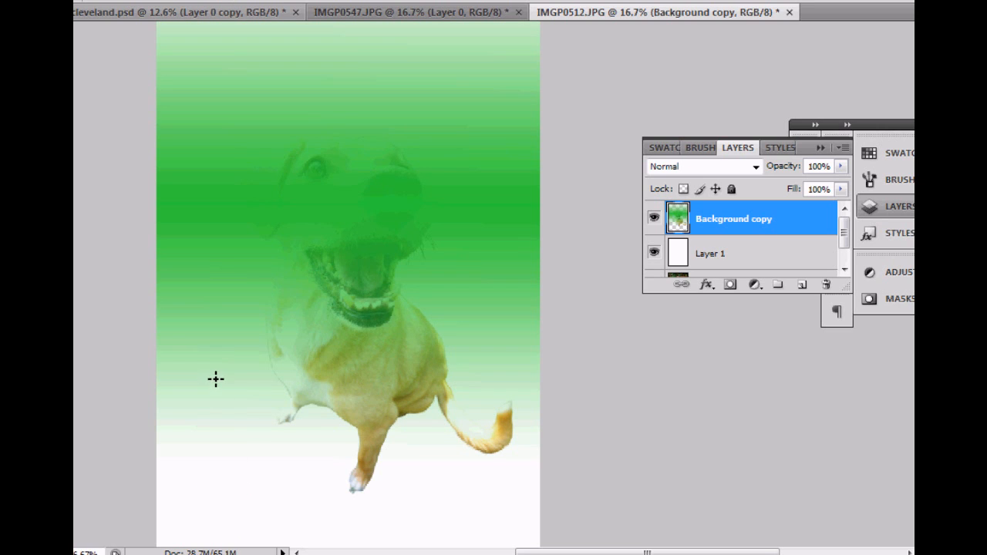
key("ctrl+z")
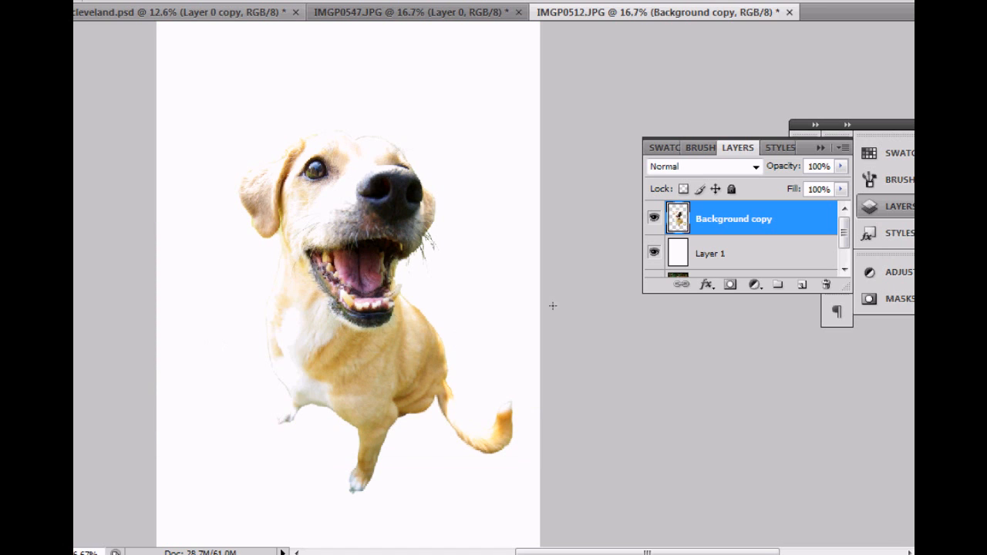
Step: Try vertical reflected green gradients of different lengths on Layer 1 and on Background copy, undoing each one
left_click(778, 257)
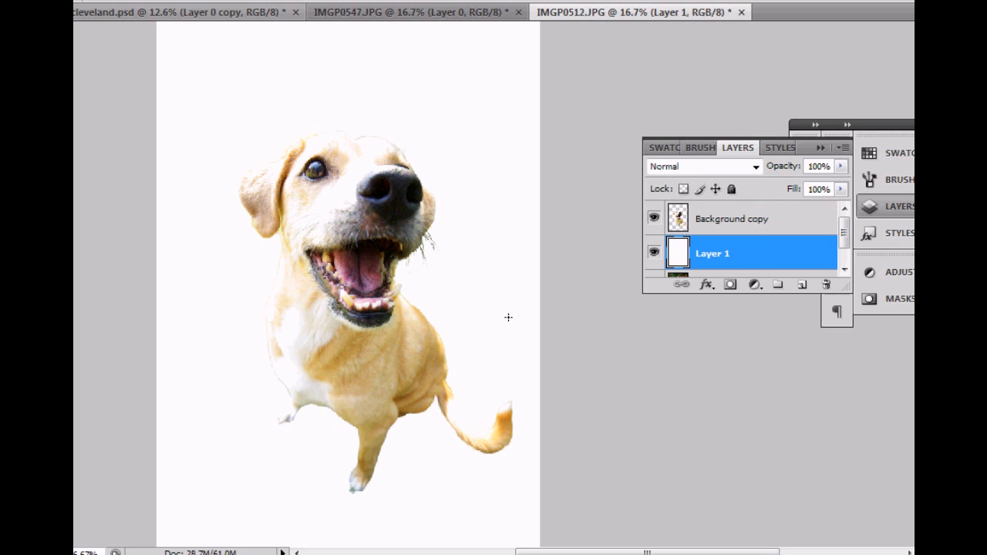
left_click_drag(205, 190, 205, 430)
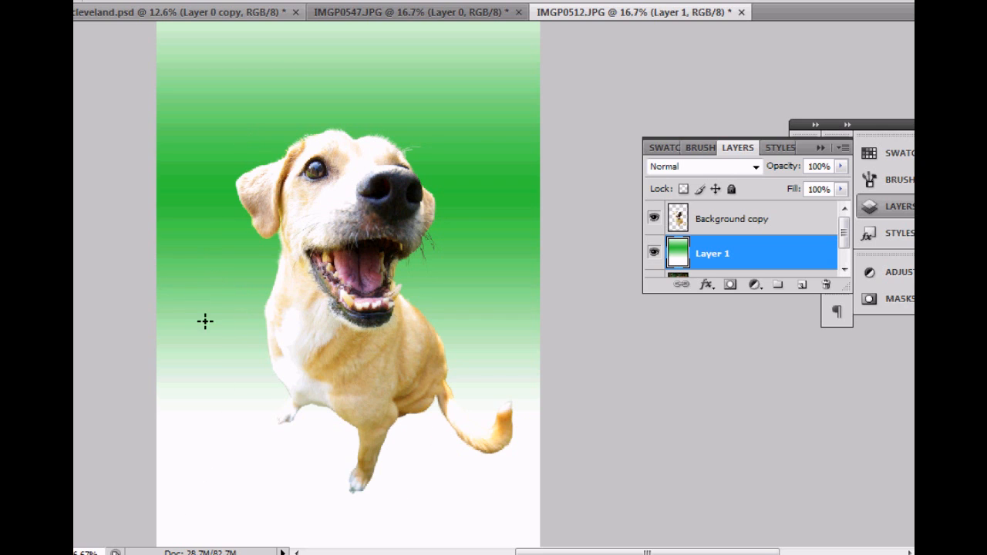
key("ctrl+z")
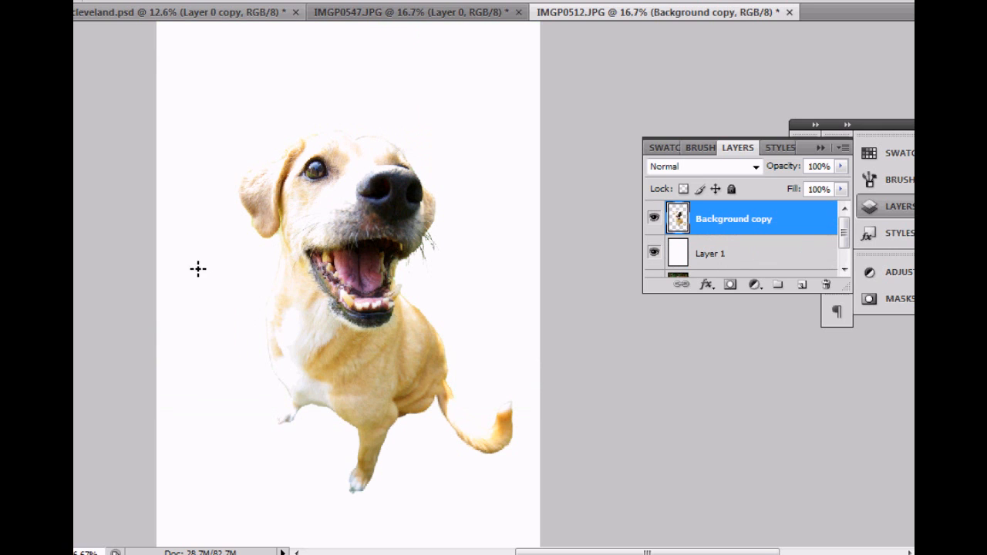
left_click_drag(191, 254, 195, 472)
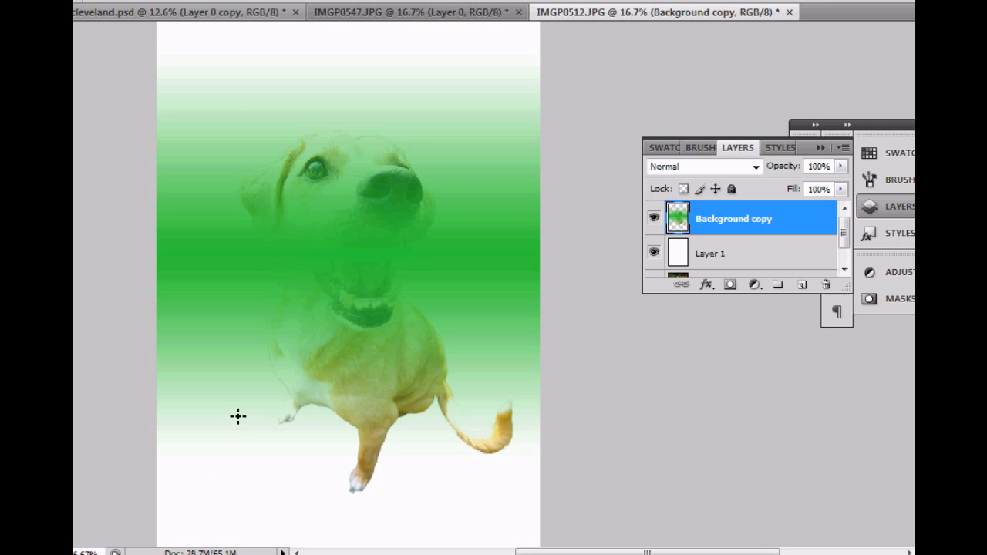
key("ctrl+z")
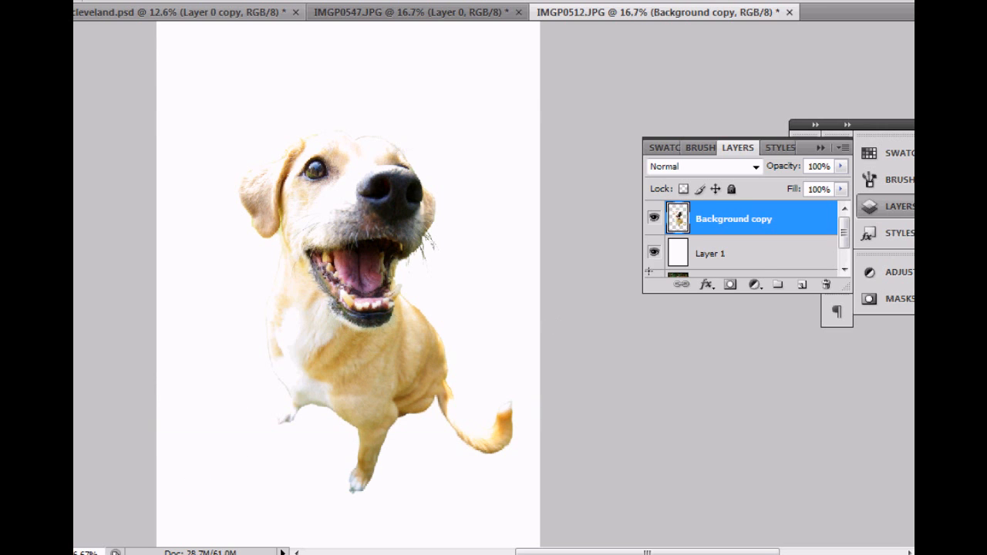
left_click(759, 258)
left_click_drag(197, 296, 200, 452)
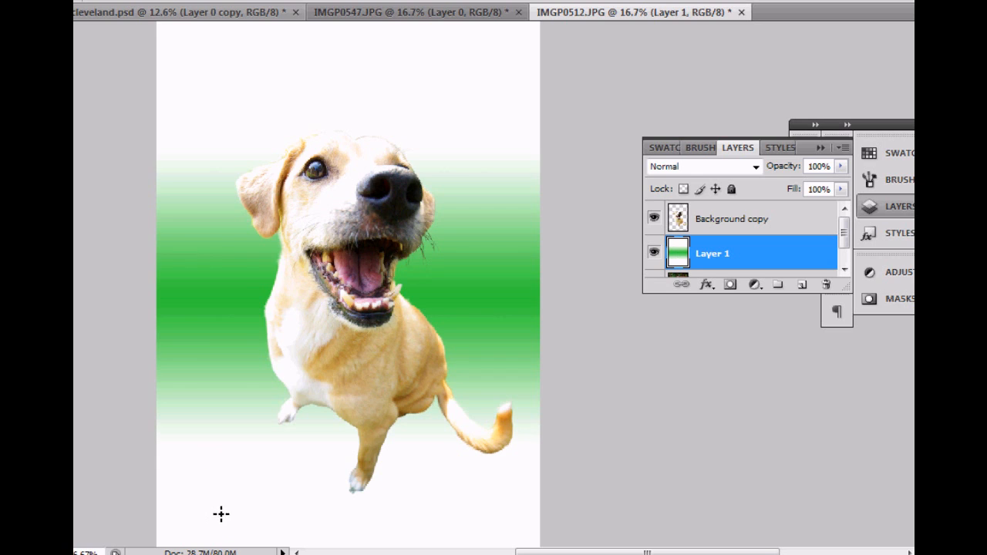
key("ctrl+z")
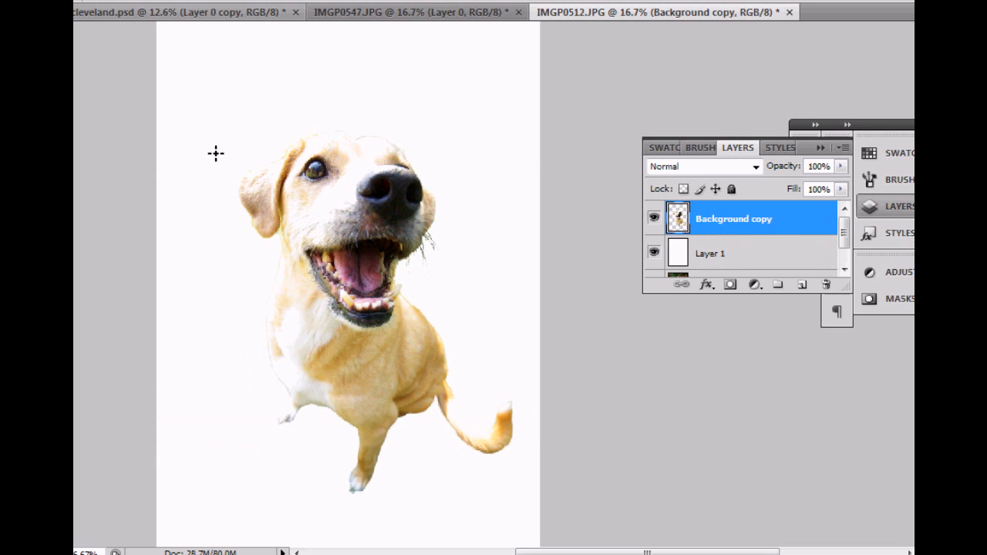
left_click_drag(202, 151, 202, 500)
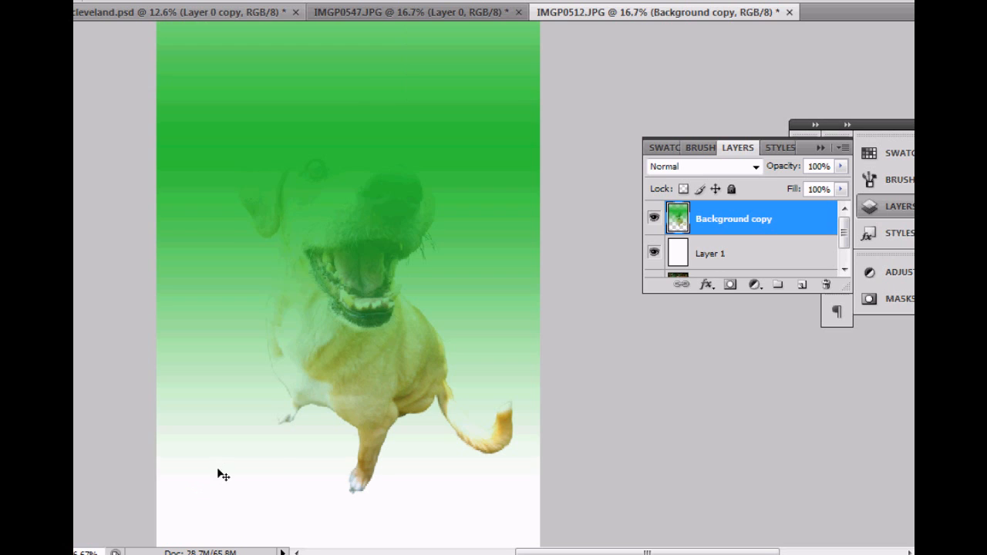
key("ctrl+z")
left_click(774, 251)
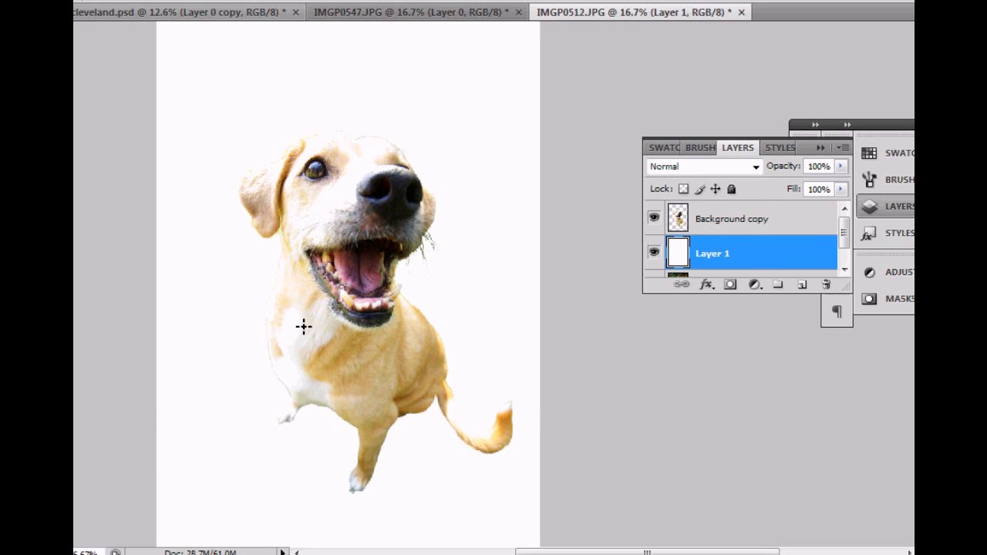
left_click_drag(199, 205, 201, 500)
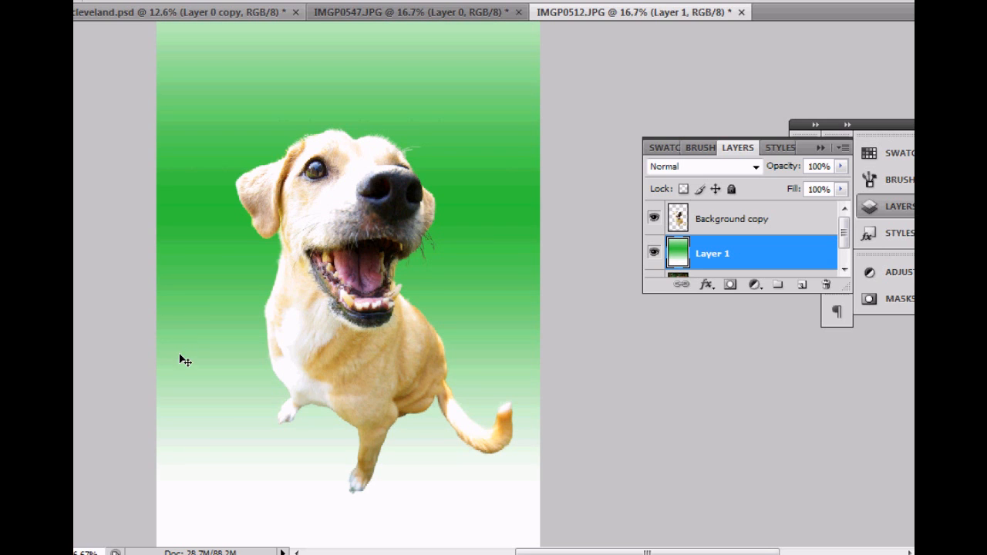
key("ctrl+z")
Step: Draw a radial green gradient on Layer 1 outward from the dog's chest and compare it with the image in cleveland.psd
left_click(762, 252)
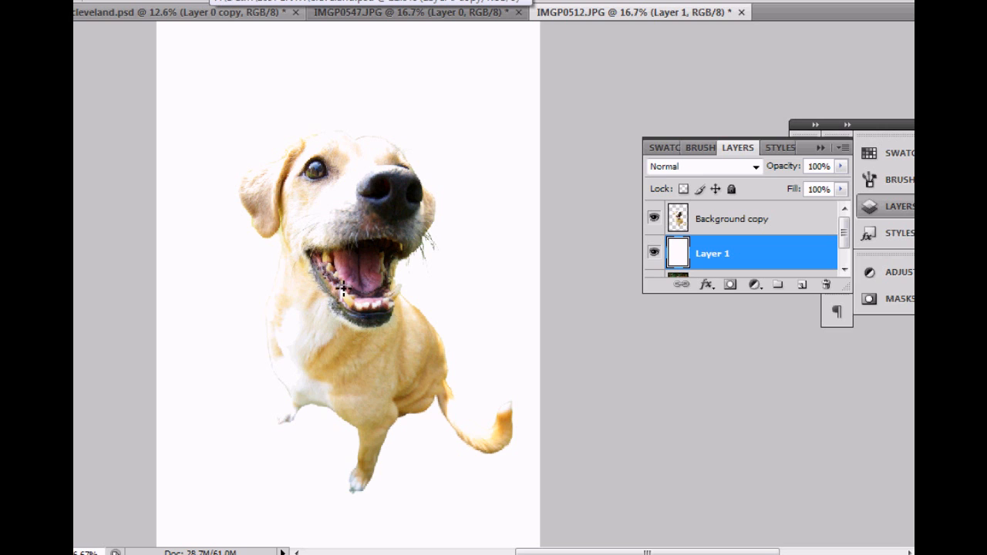
left_click_drag(339, 312, 463, 73)
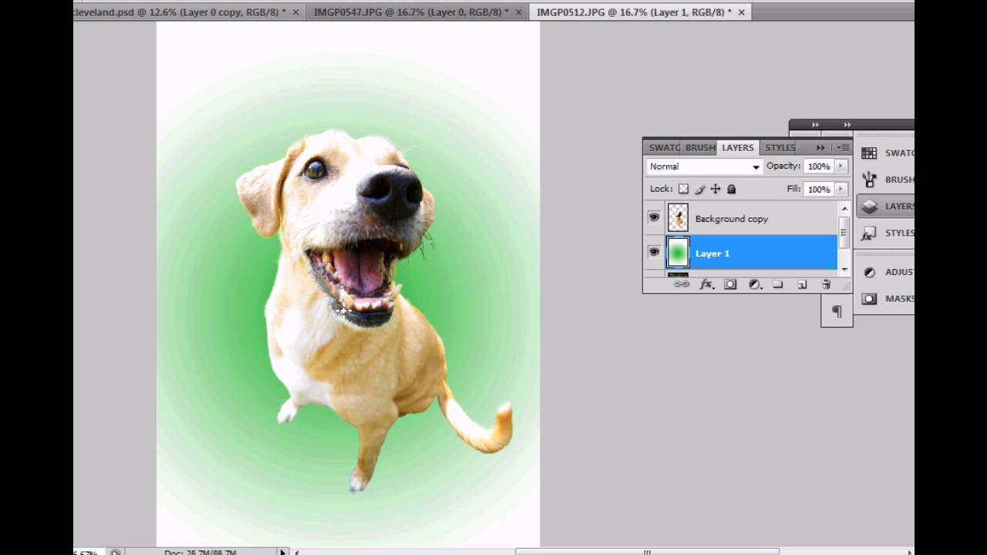
scroll(468, 383, "down", 3)
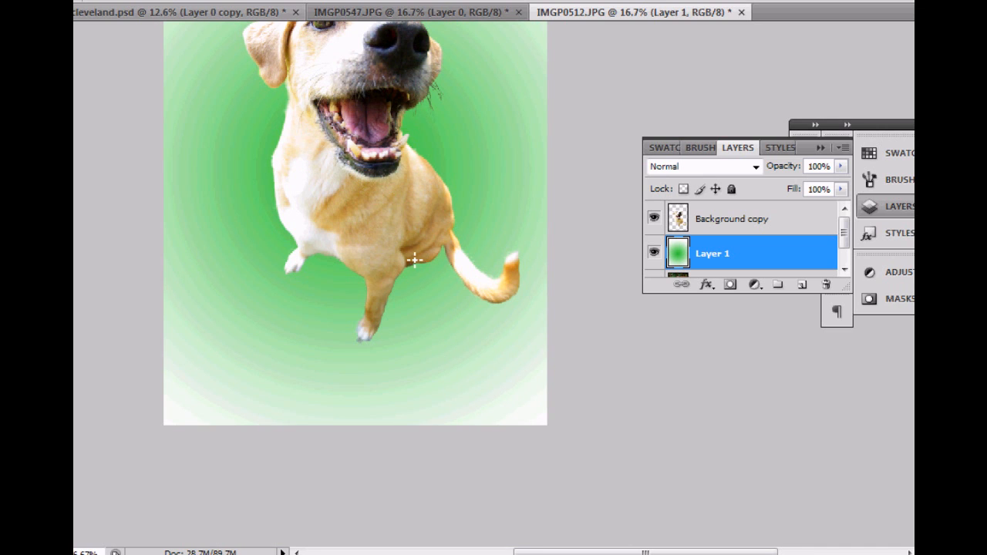
left_click_drag(432, 176, 461, 304)
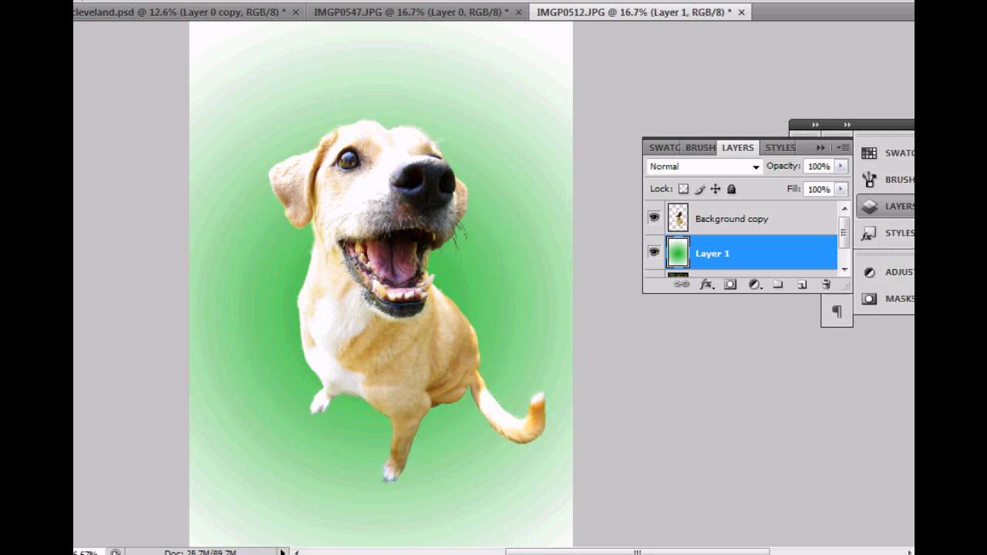
left_click(197, 20)
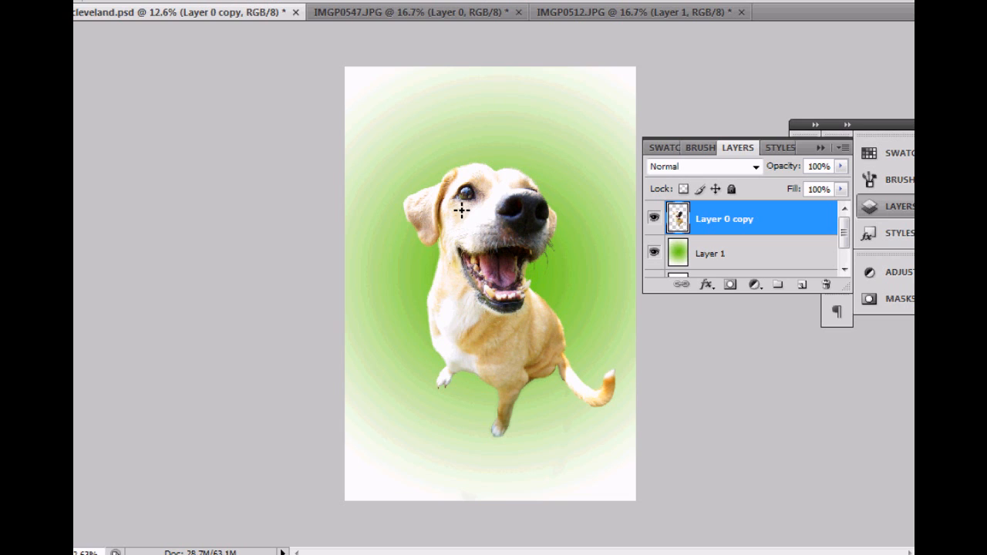
left_click(559, 16)
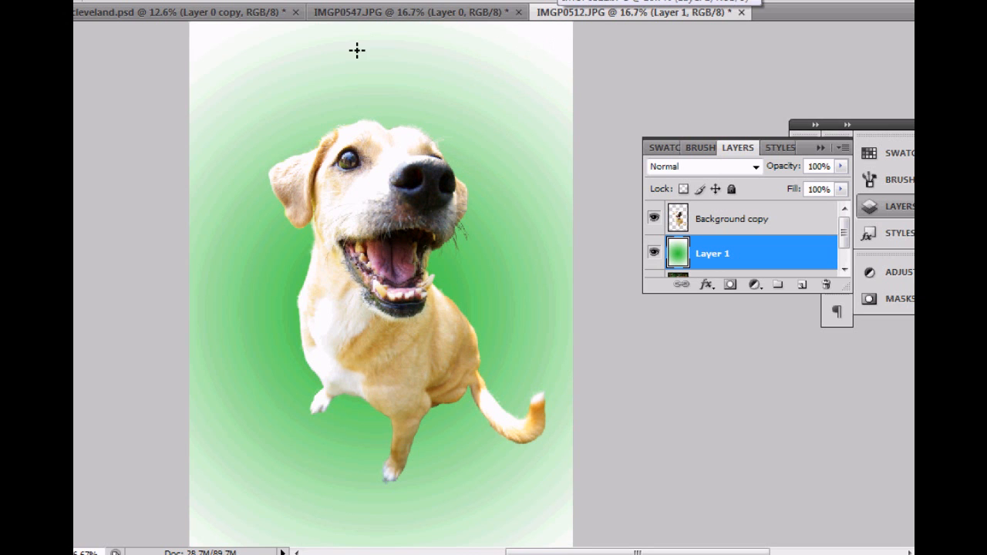
Step: Open the Background copy layer with the dog in the Liquify filter
left_click(245, 0)
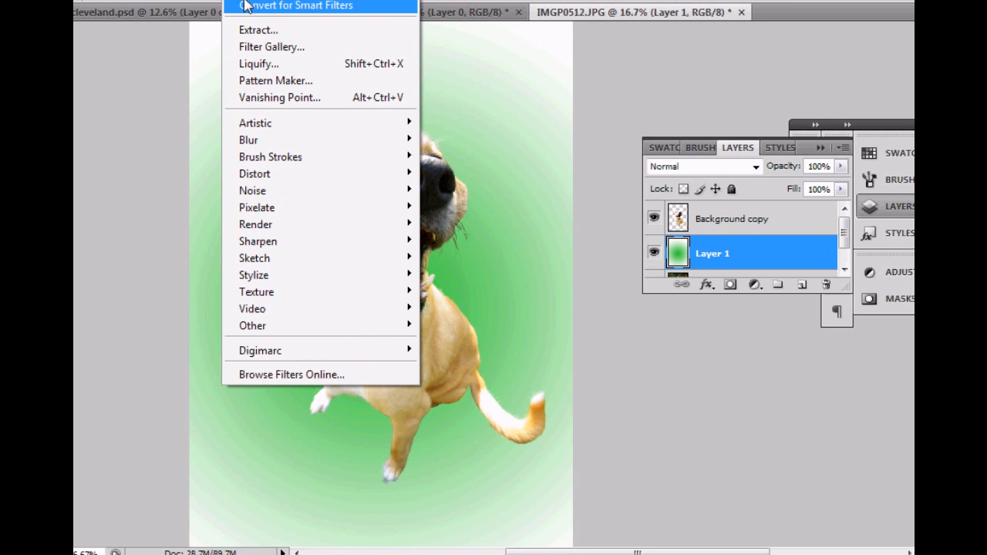
left_click(268, 64)
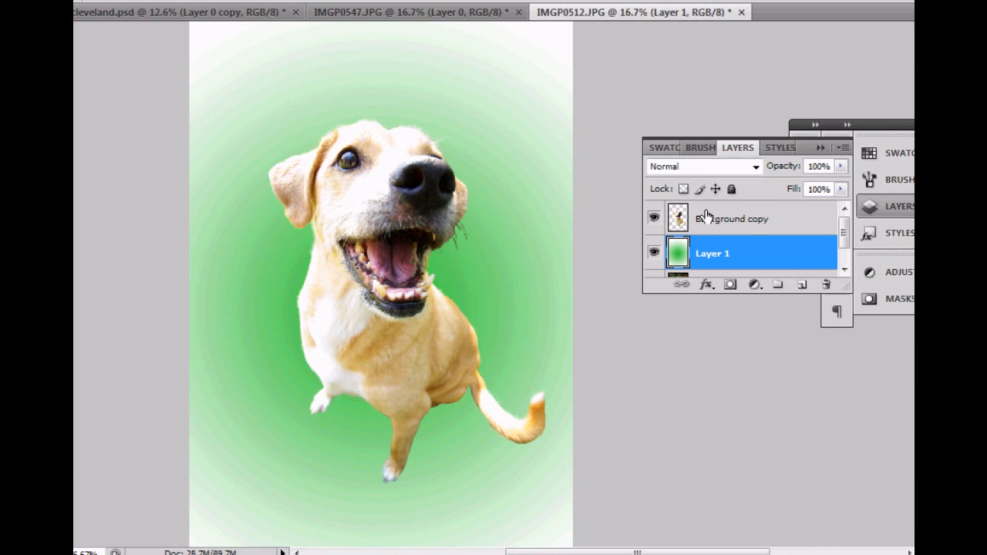
left_click(705, 216)
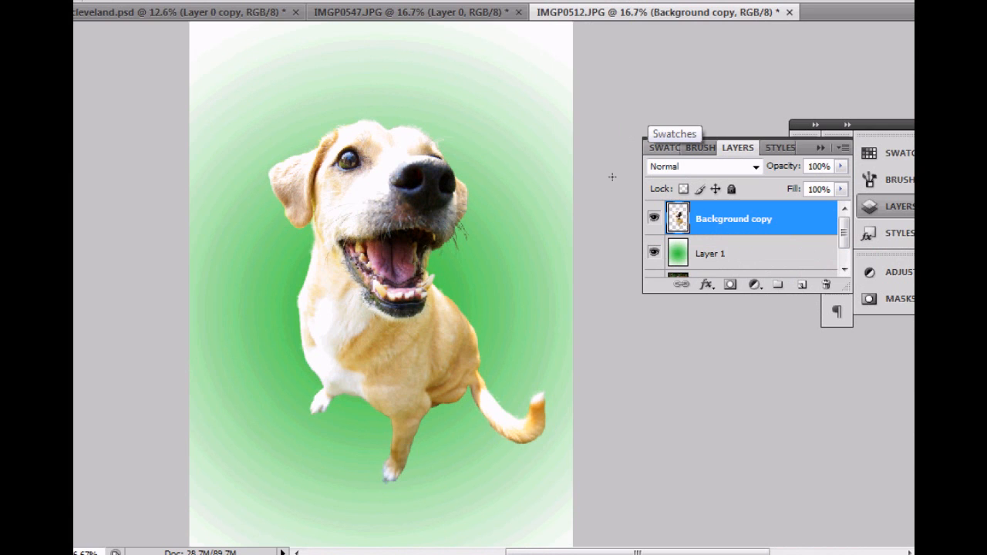
left_click(237, 1)
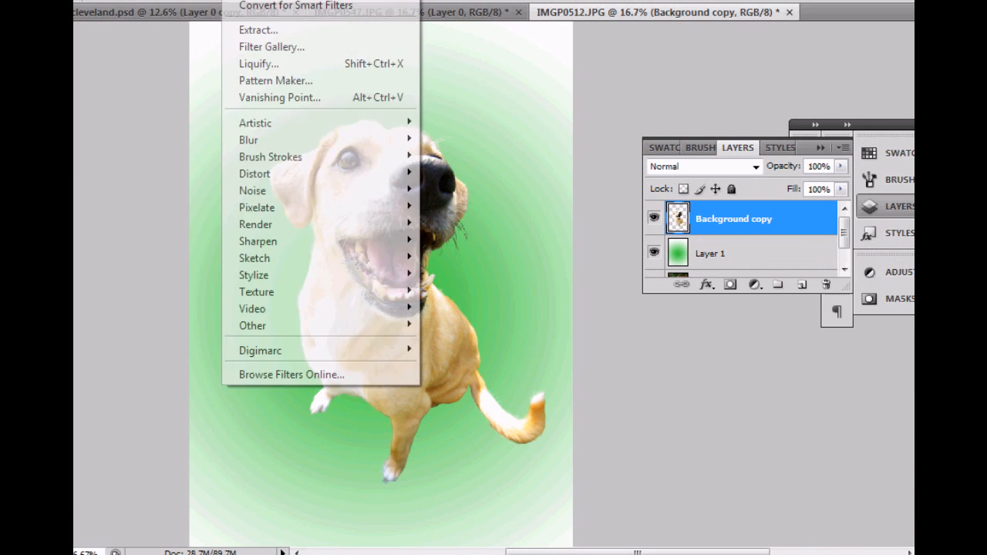
left_click(260, 64)
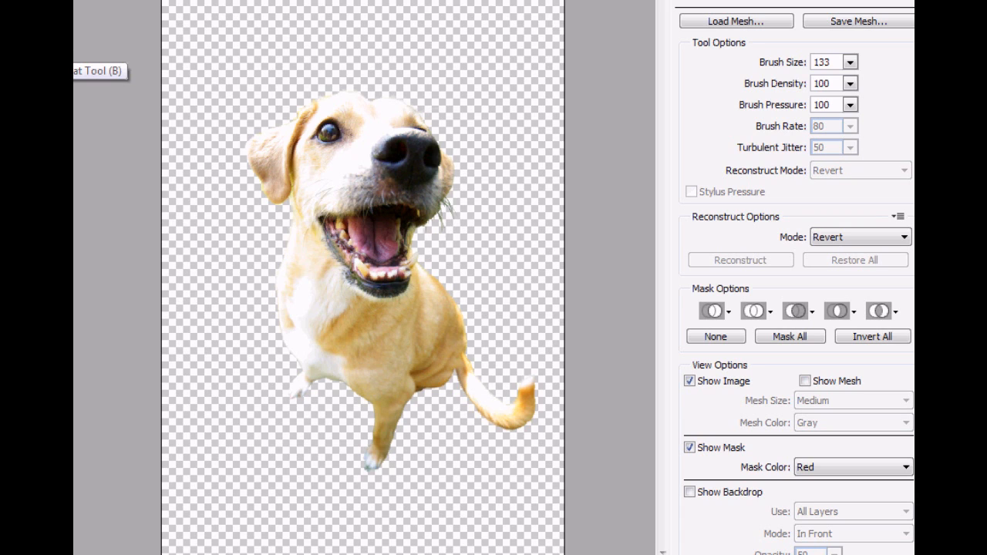
Step: Enlarge the dog's nose using the Bloat tool with a brush size of 371
key("b")
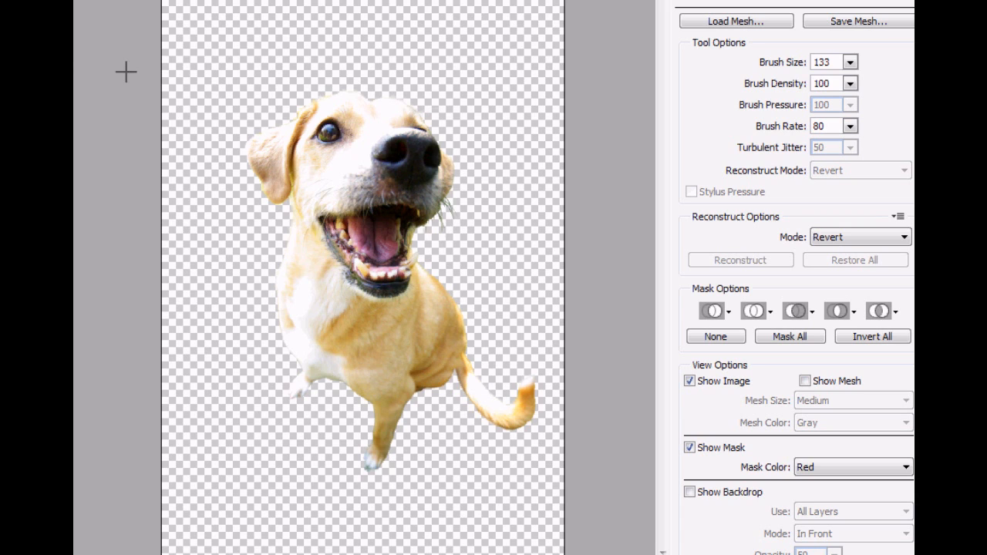
key("bracketleft")
key("bracketleft")
key("bracketleft")
key("bracketleft")
key("bracketright")
key("bracketright")
key("bracketright")
key("bracketright")
key("bracketright")
key("bracketright")
key("bracketright")
key("bracketright")
key("bracketright")
key("bracketright")
key("bracketright")
key("bracketright")
key("bracketright")
key("bracketright")
key("bracketright")
key("bracketright")
key("bracketright")
key("bracketright")
key("bracketright")
key("bracketright")
key("bracketright")
key("bracketright")
key("bracketright")
key("bracketright")
key("bracketright")
key("bracketright")
key("bracketright")
key("bracketright")
key("bracketright")
key("bracketright")
key("bracketright")
key("bracketright")
key("bracketright")
key("bracketright")
key("bracketright")
key("bracketright")
key("bracketright")
key("bracketright")
key("bracketright")
key("bracketright")
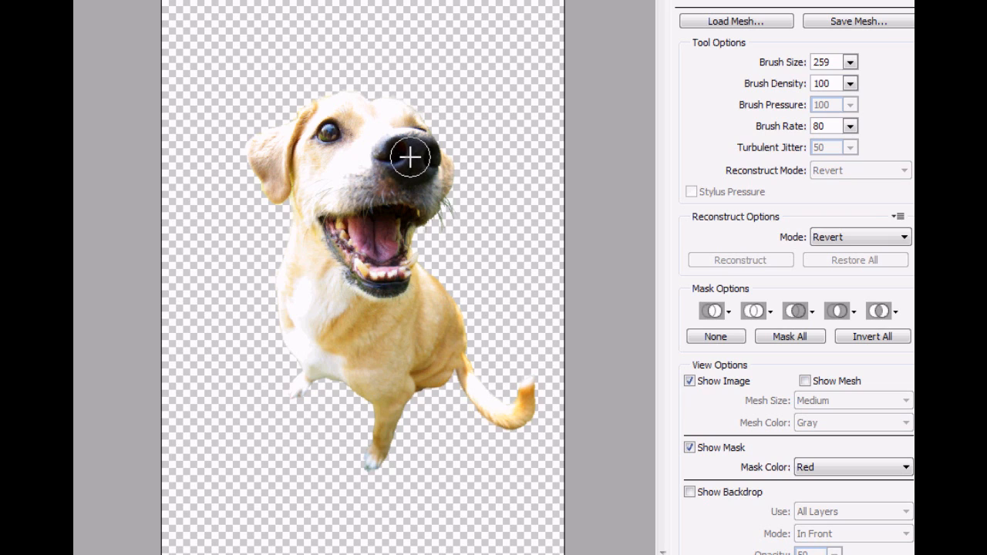
key("bracketright")
key("bracketright")
key("bracketright")
key("bracketright")
key("bracketright")
key("bracketright")
key("bracketright")
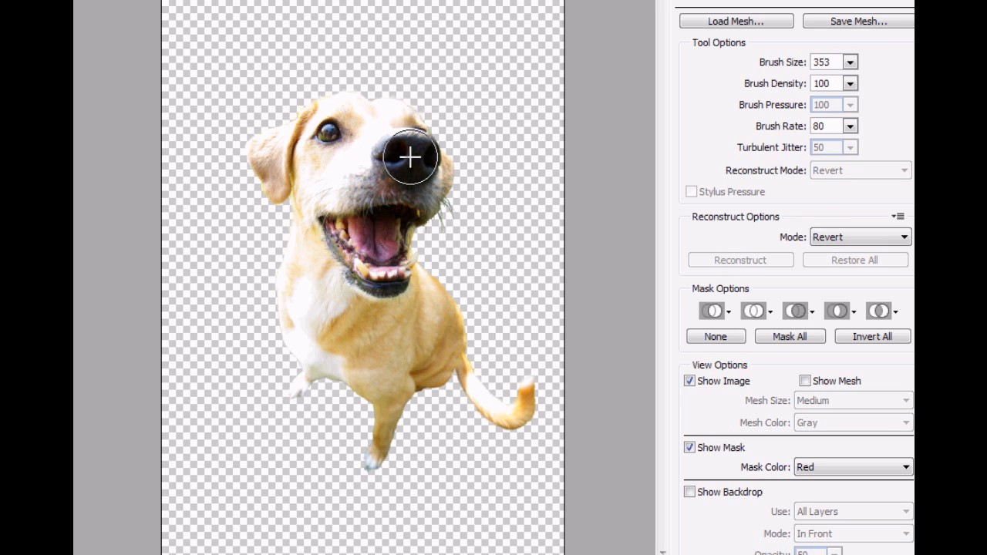
key("bracketright")
key("bracketright")
key("bracketright")
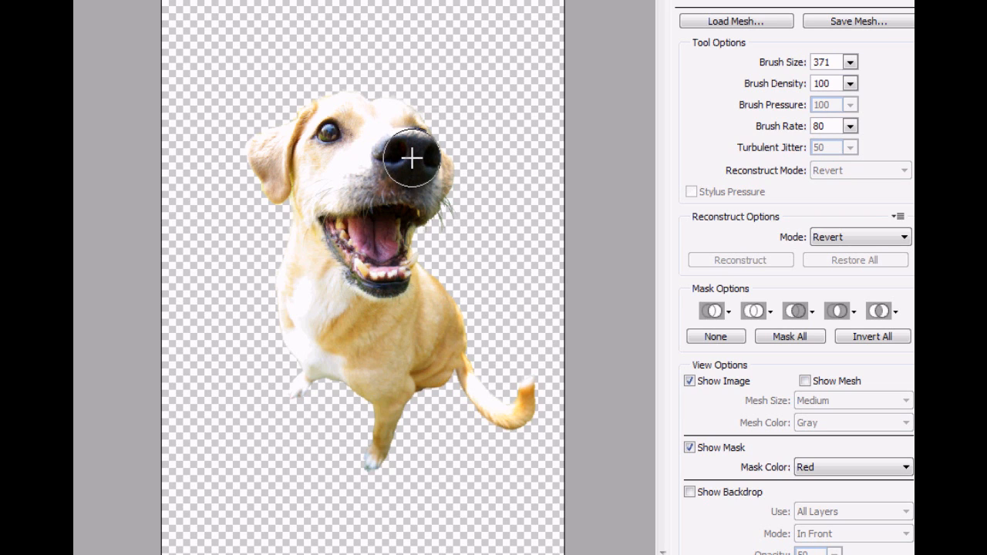
left_click_drag(409, 155, 406, 166)
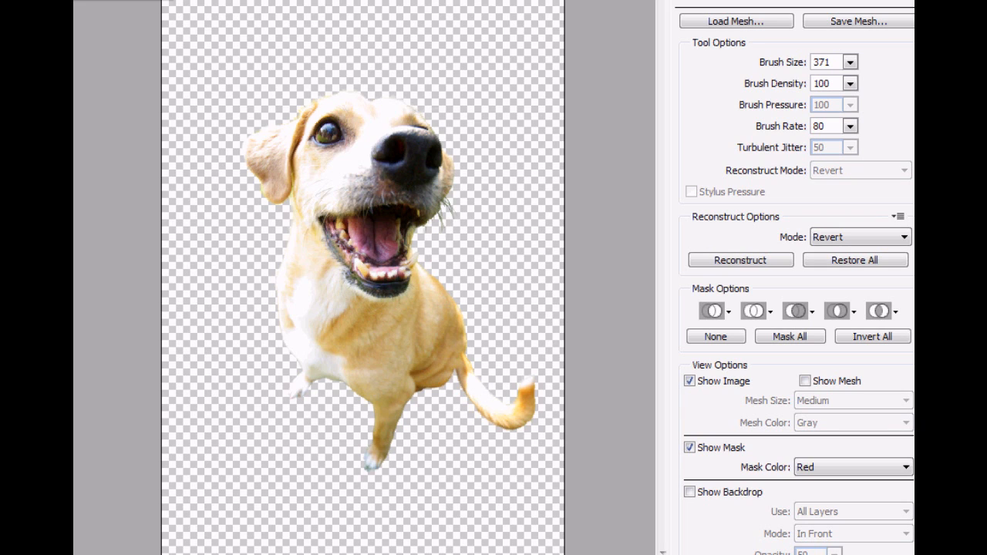
Step: Stretch the corner of the dog's mouth outward using the Forward Warp tool at brush size 127, and apply the Liquify changes
key("w")
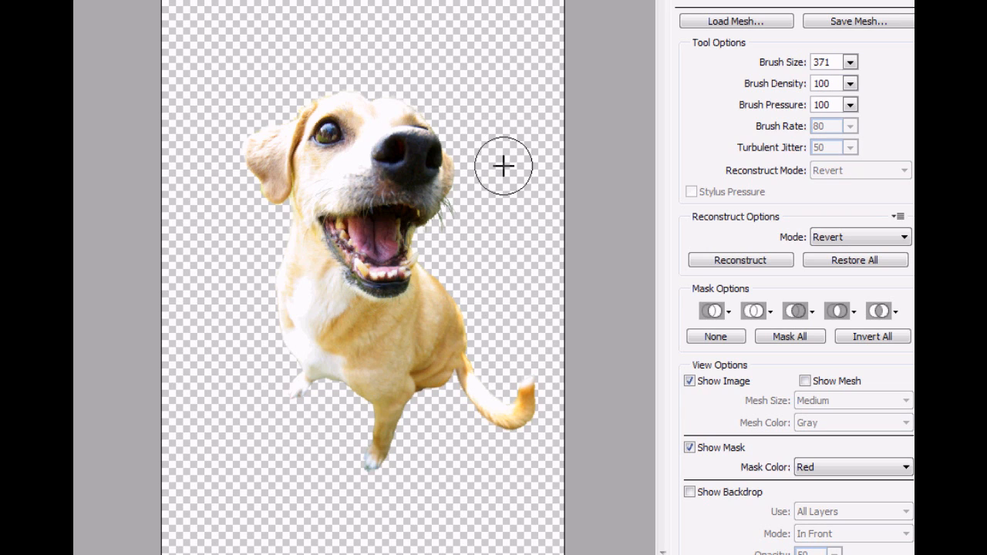
key("bracketleft")
key("bracketleft")
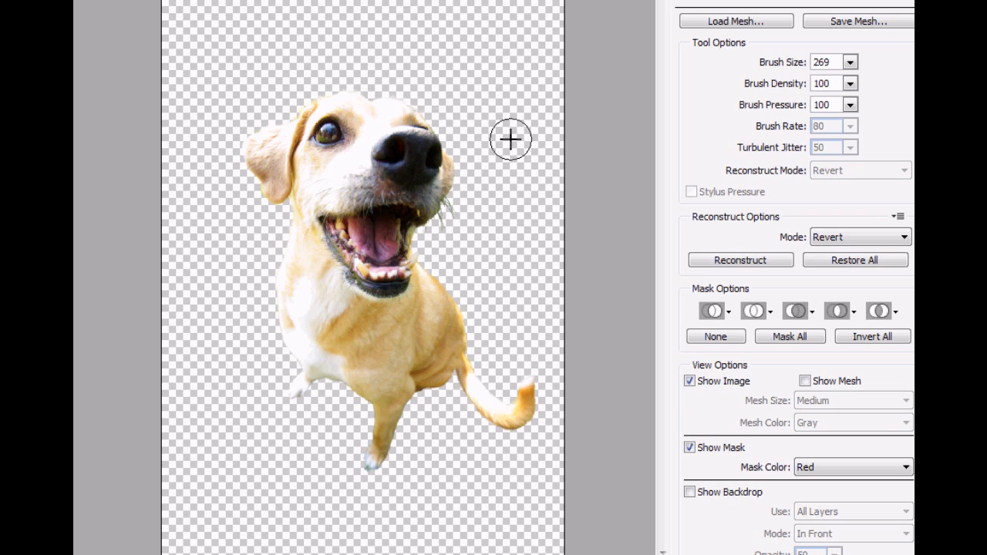
key("bracketleft")
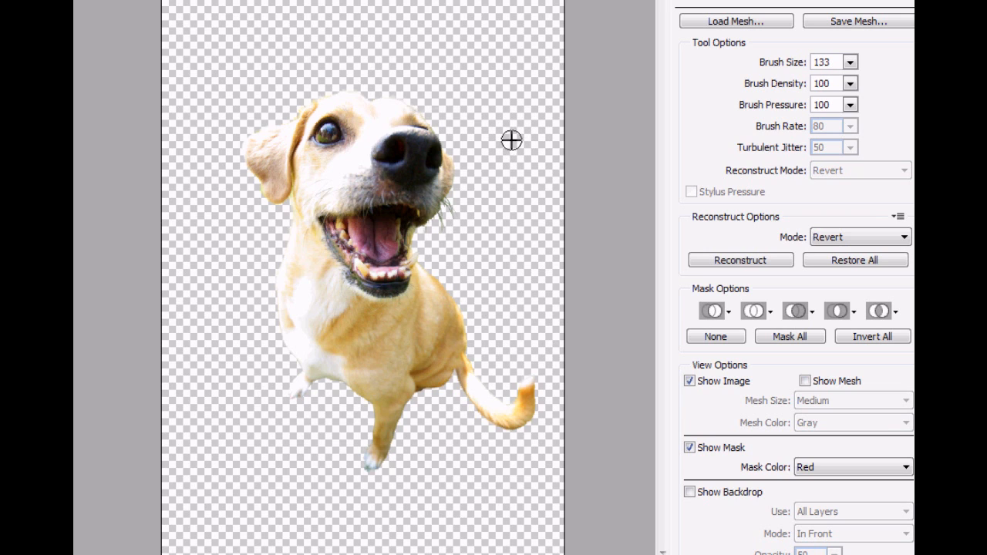
key("bracketleft")
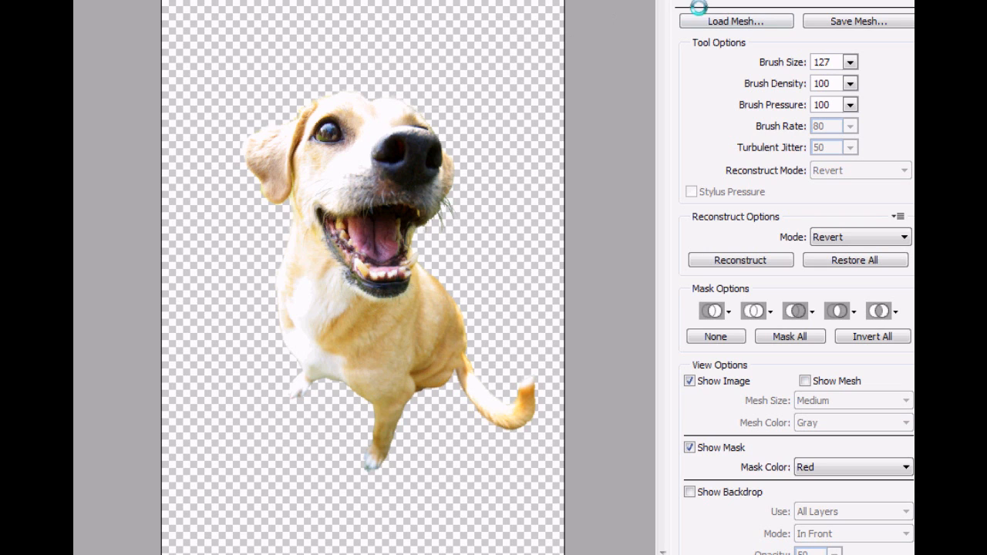
key("Return")
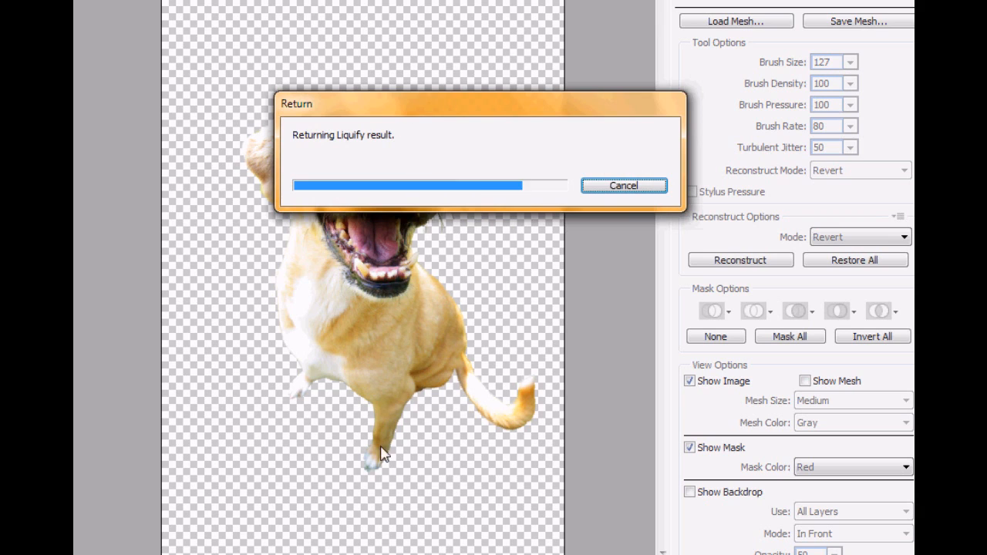